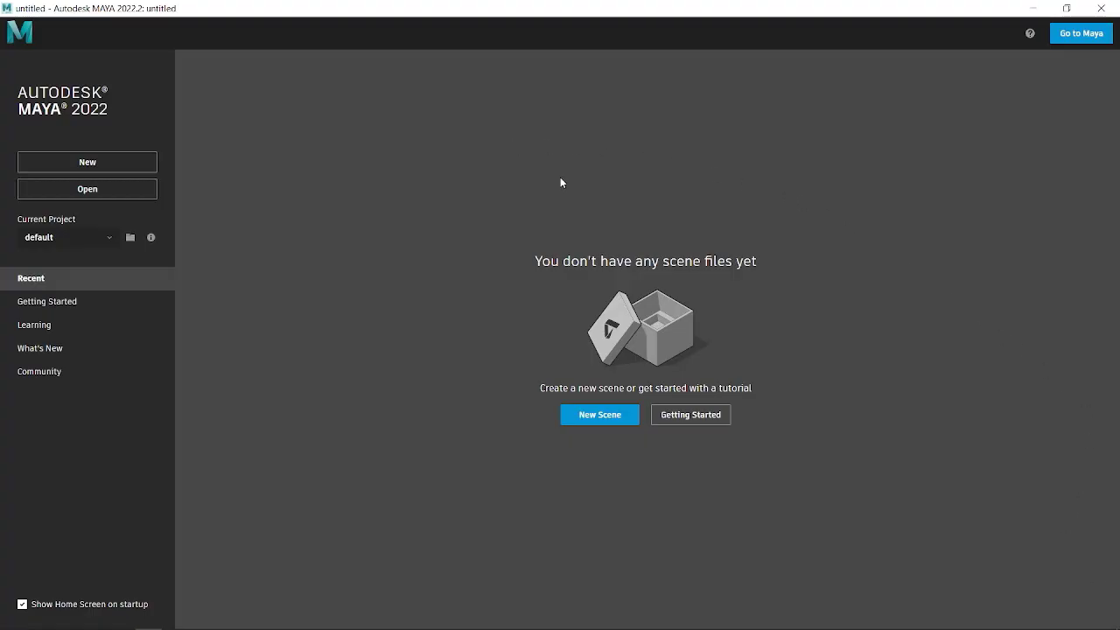
Step: Start a new empty scene from the Maya Home Screen, showing only the default grid
left_click(66, 162)
left_click(599, 420)
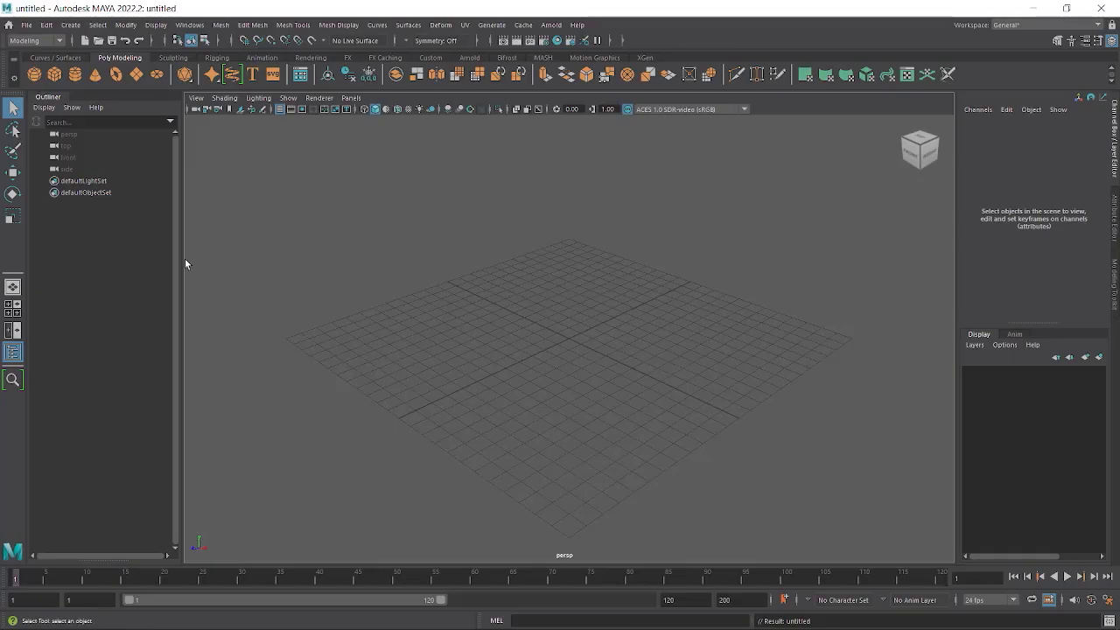
left_click(25, 27)
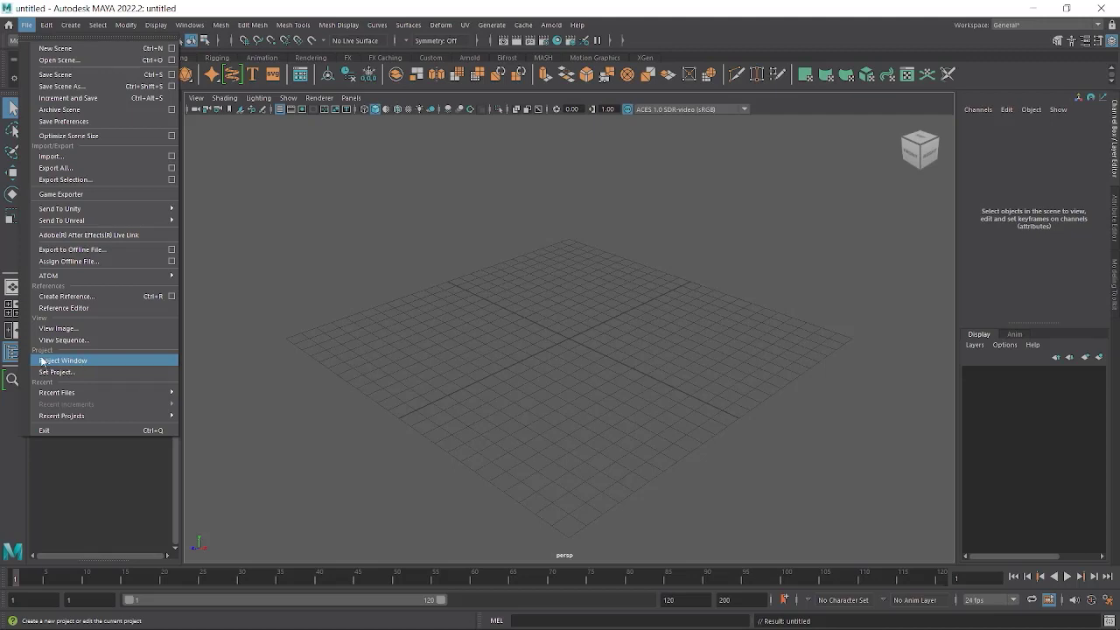
Step: Open the Project Window listing the default project's scenes, assets and images folders
left_click(42, 360)
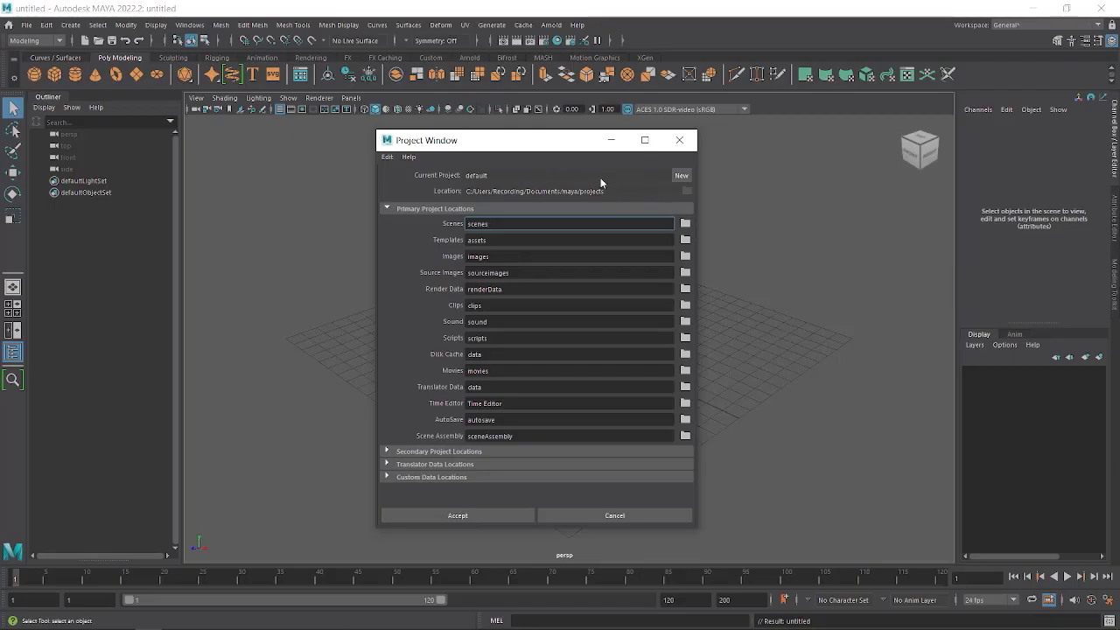
Step: Define a new project named 'Design Interieur' in the Project Window
left_click(685, 177)
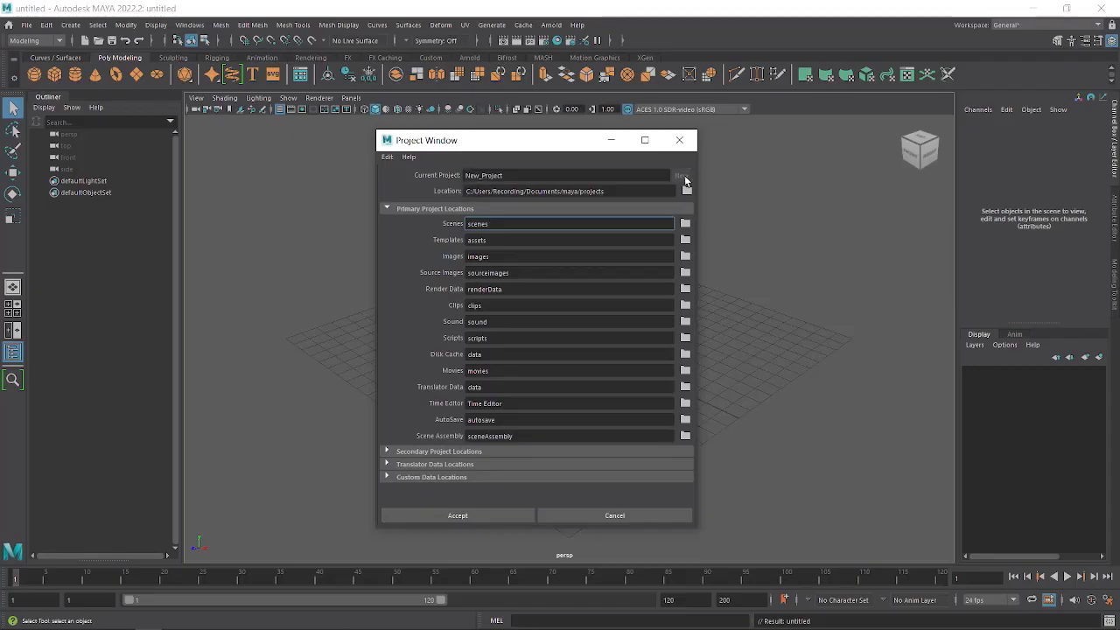
double_click(509, 176)
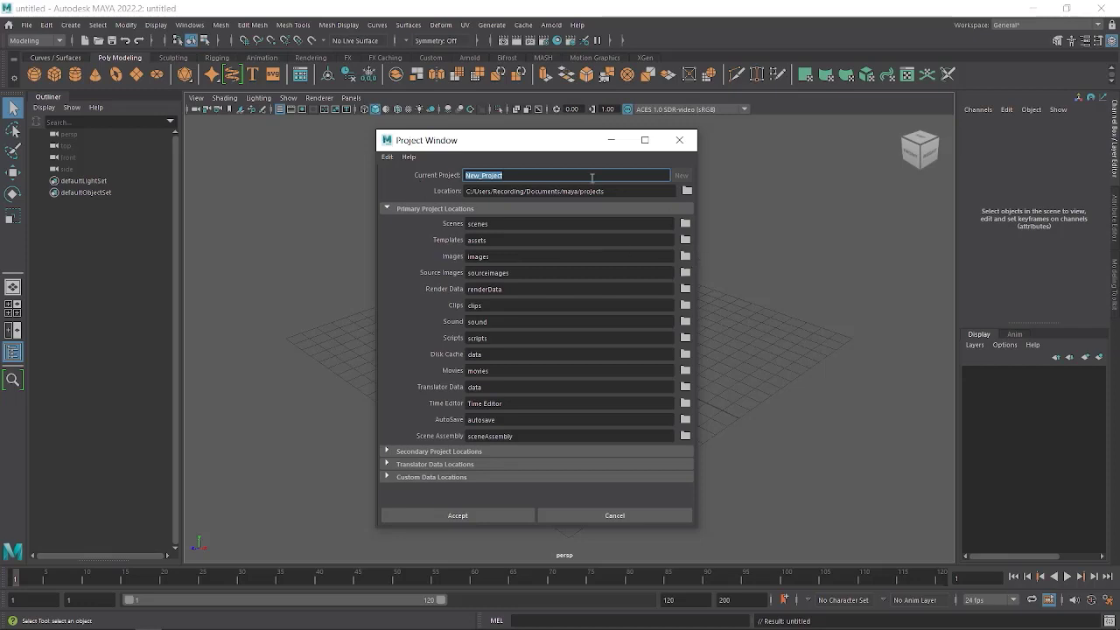
type("Desi")
type("gn In")
type("terieur")
left_click(616, 191)
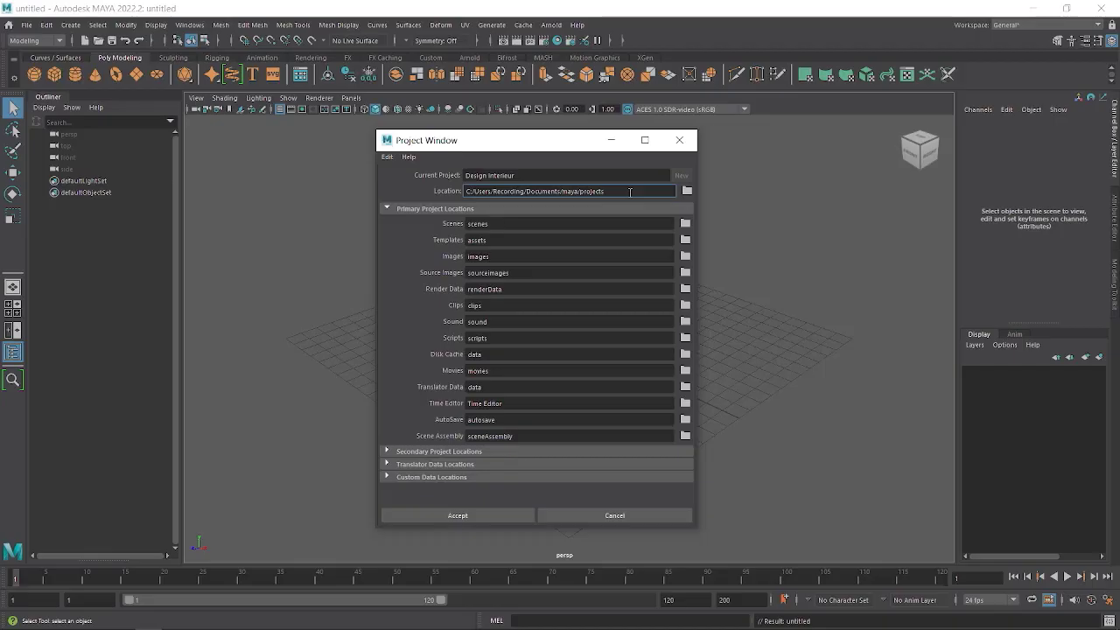
Step: Create a 'Mes Projets 3D' folder inside Documents in the location browser
left_click(687, 192)
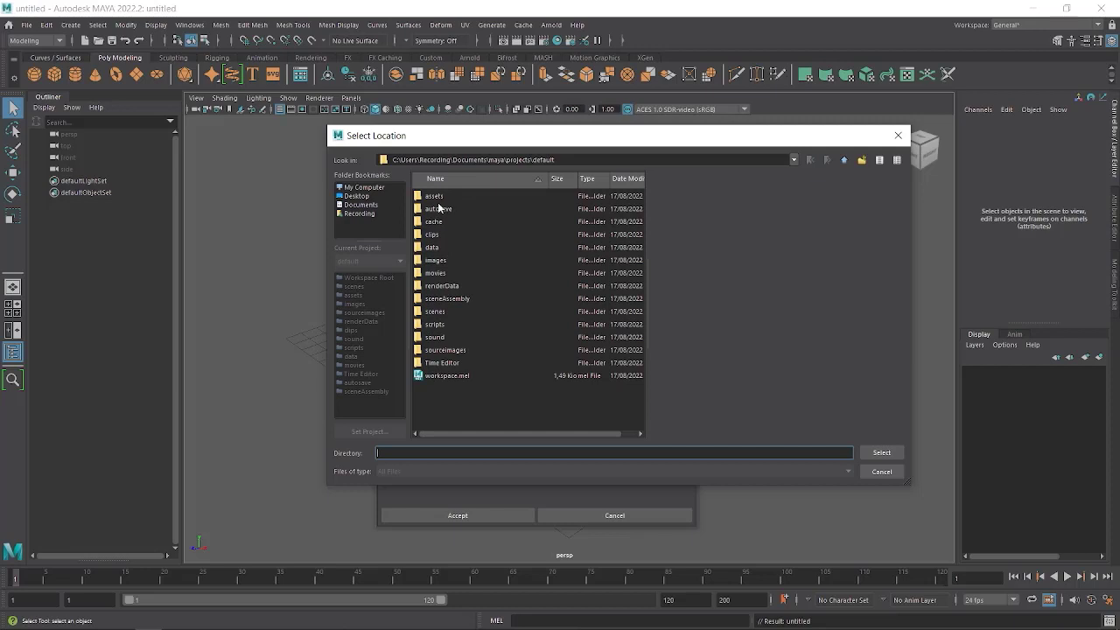
left_click(843, 160)
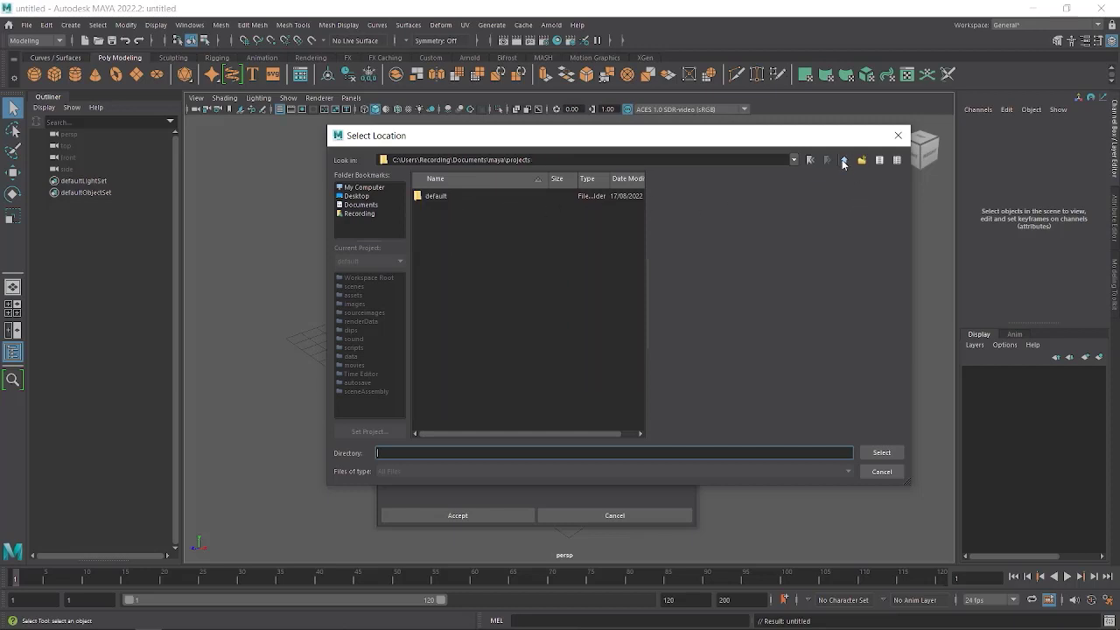
left_click(844, 160)
left_click(843, 160)
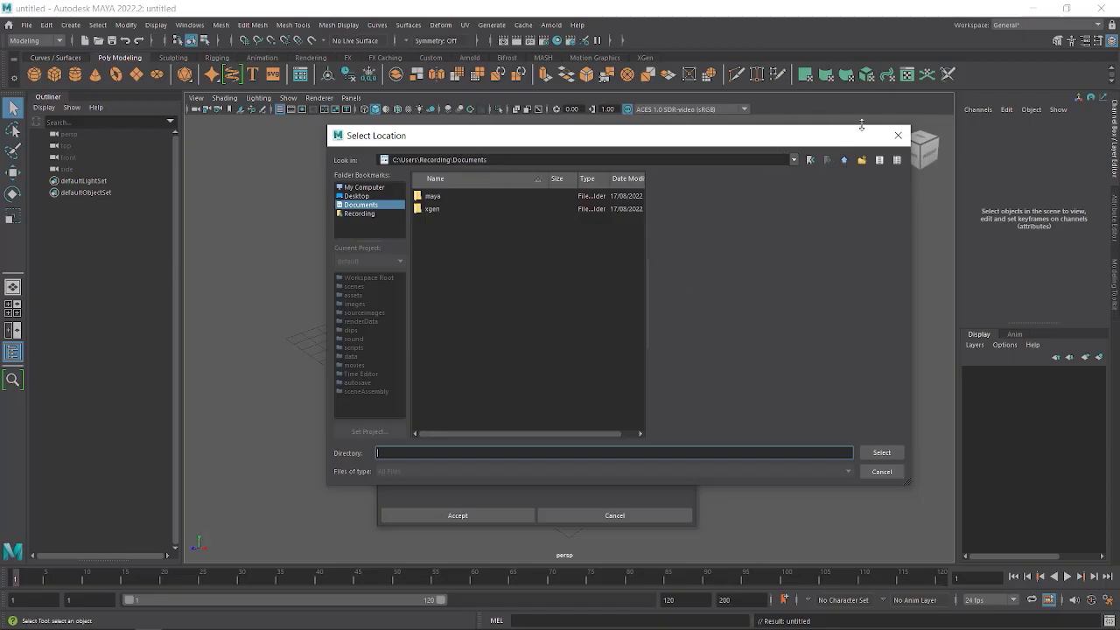
left_click(863, 161)
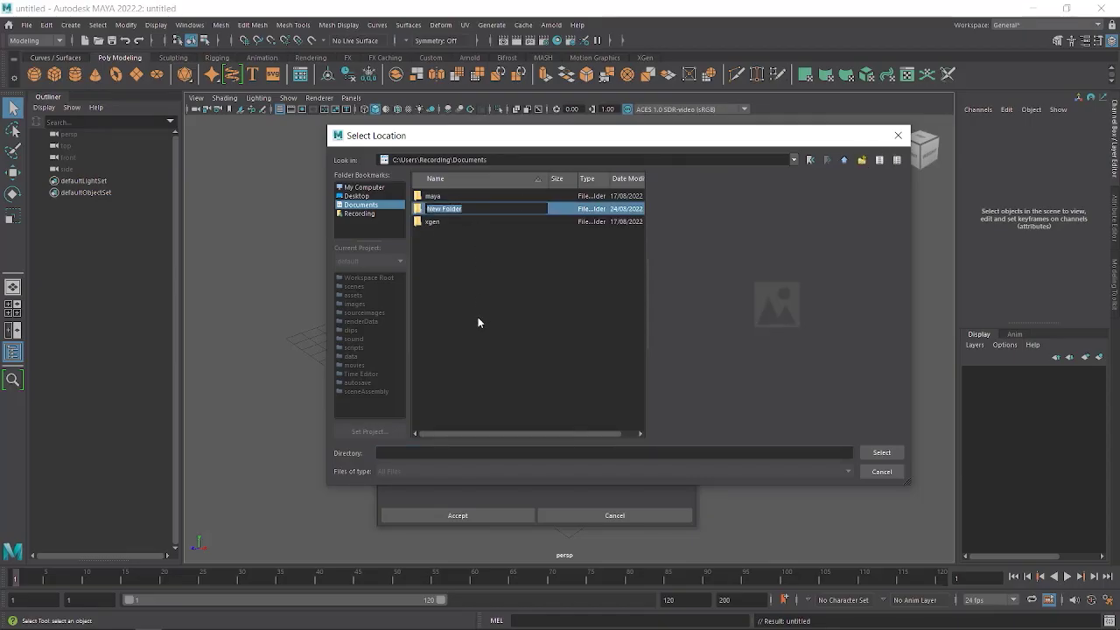
type("Mes p")
key("BackSpace")
type("Proje")
type("ts 3D")
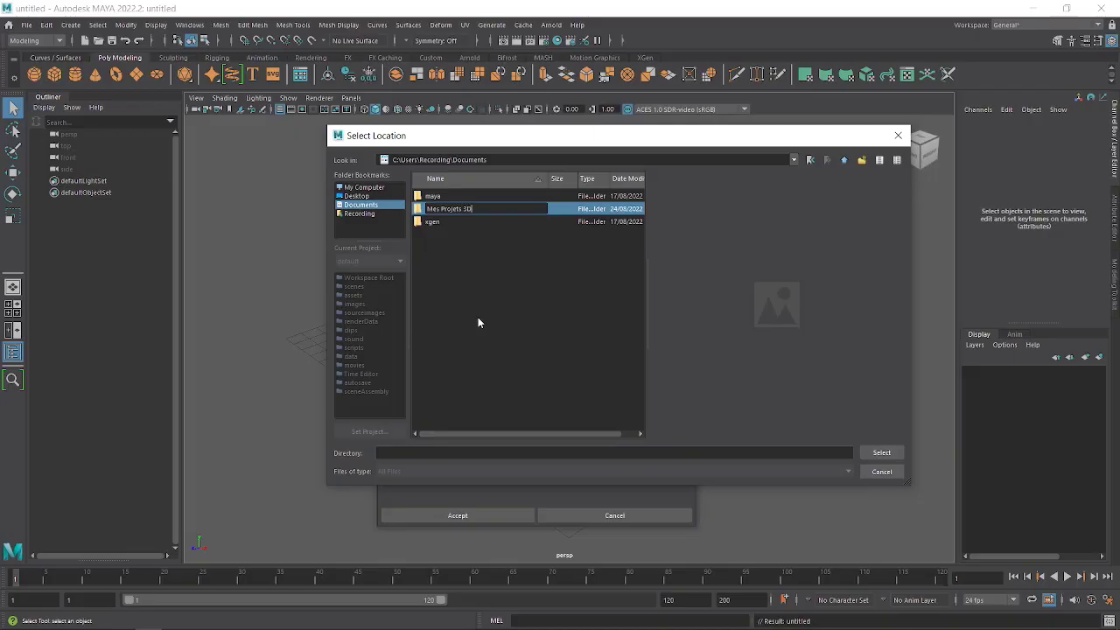
left_click(418, 212)
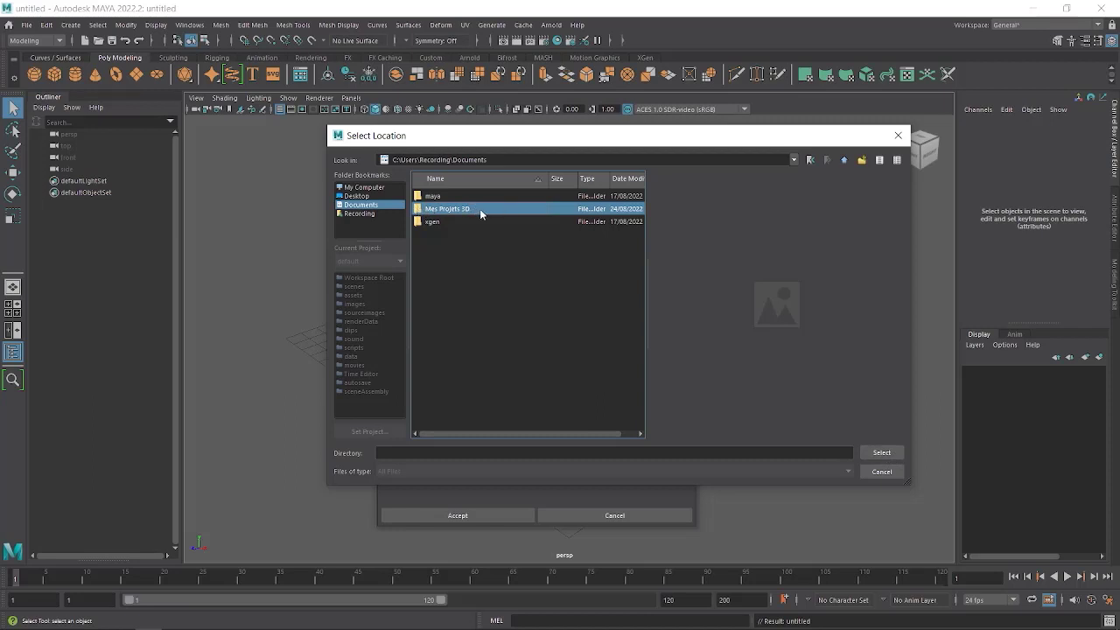
Step: Use Documents/Mes Projets 3D as the location and accept the Design Interieur project
left_click(879, 452)
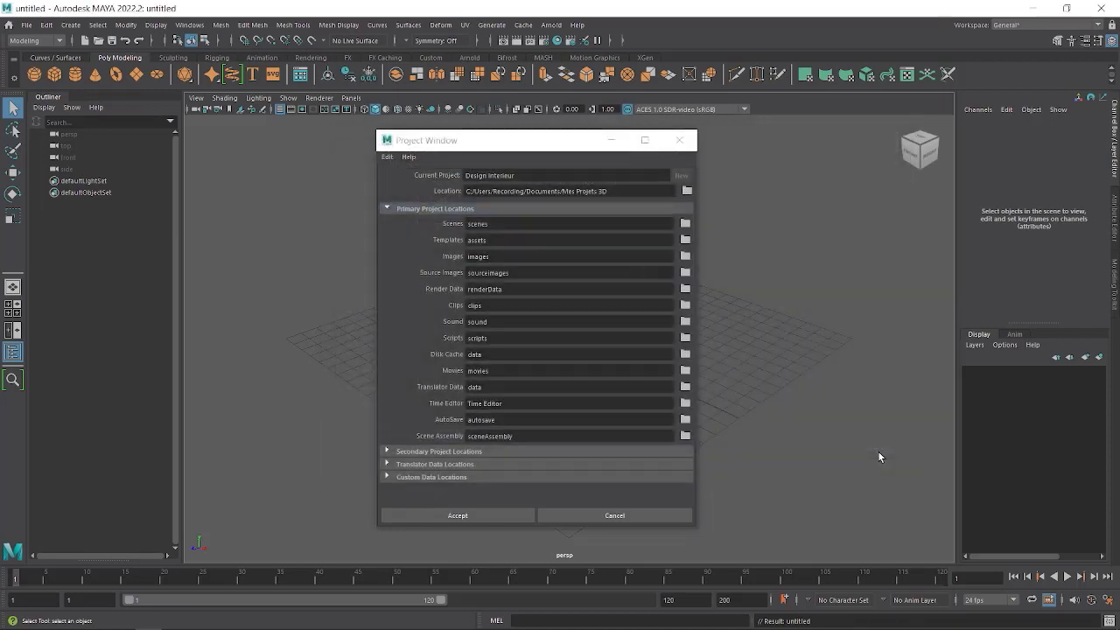
left_click_drag(523, 175, 448, 175)
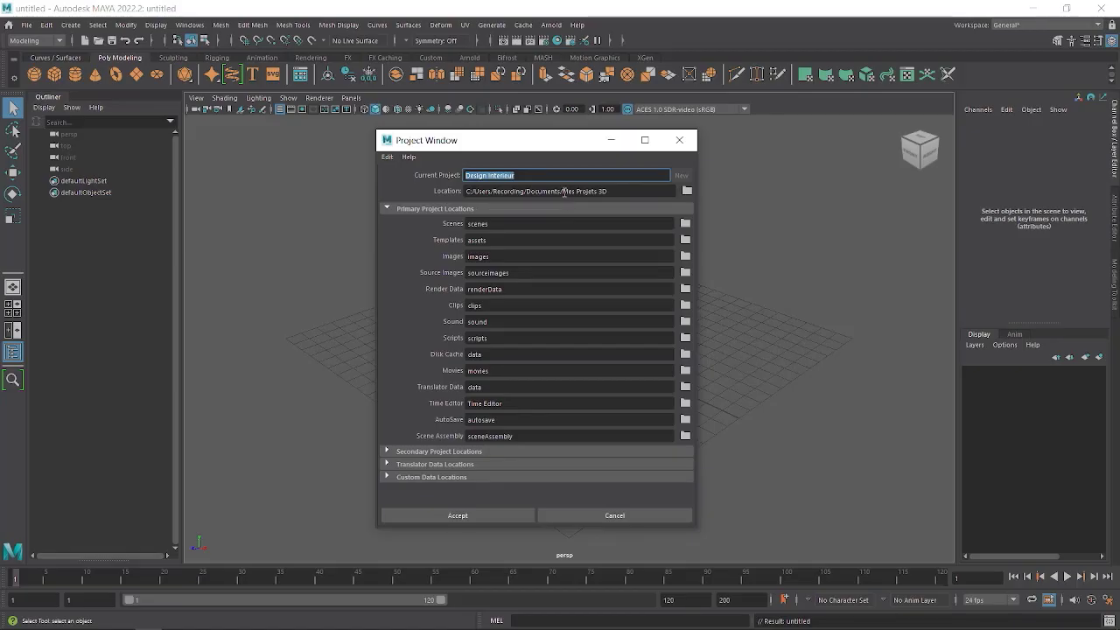
left_click_drag(562, 190, 635, 192)
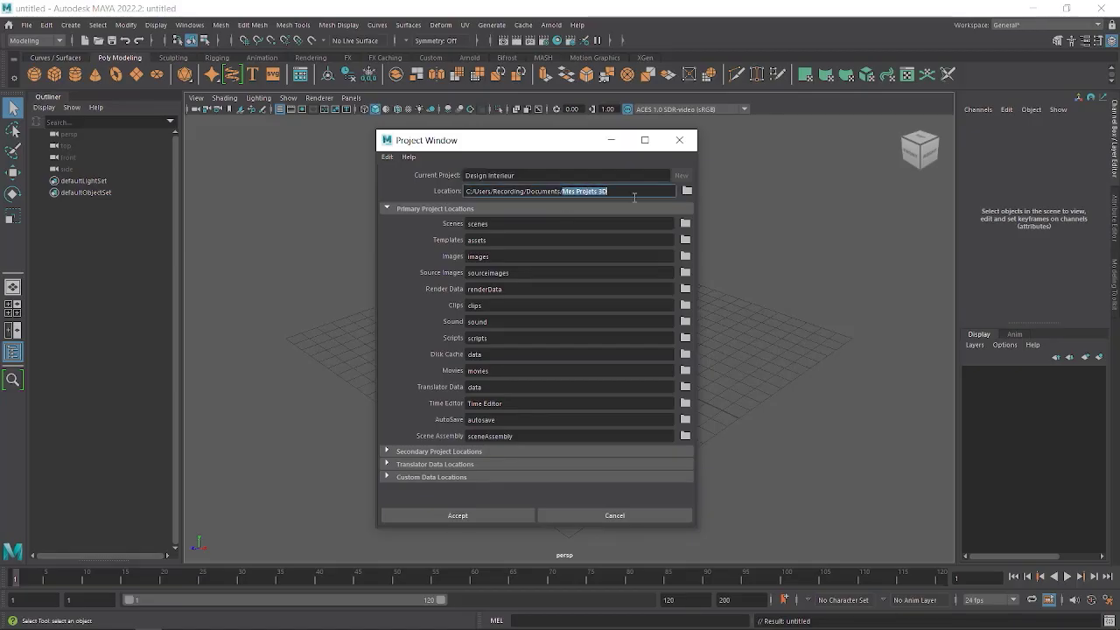
double_click(547, 192)
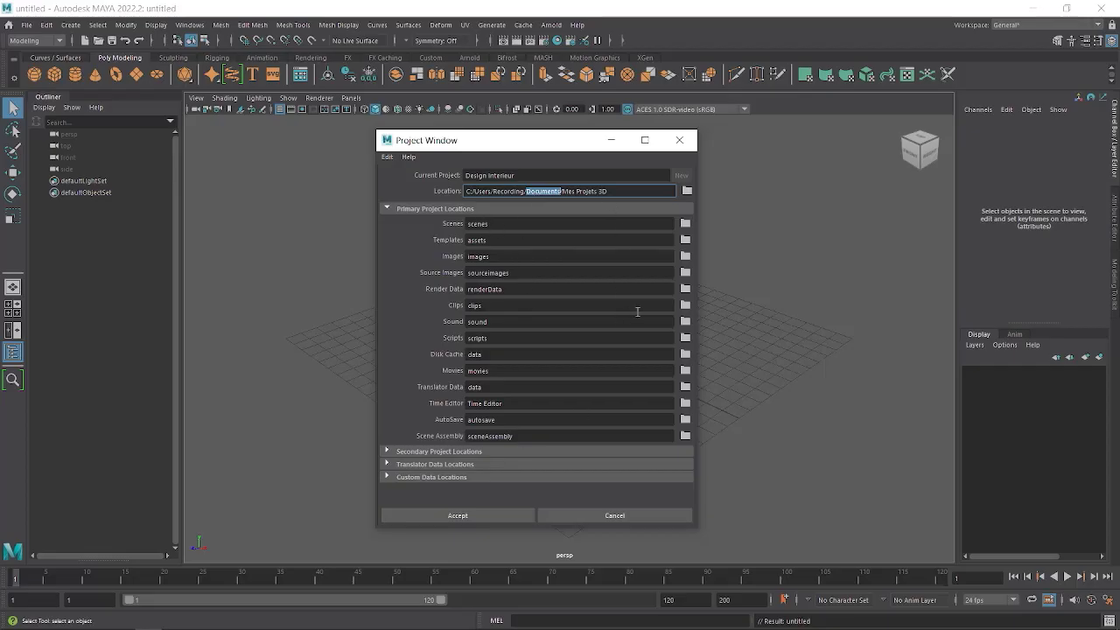
left_click(415, 517)
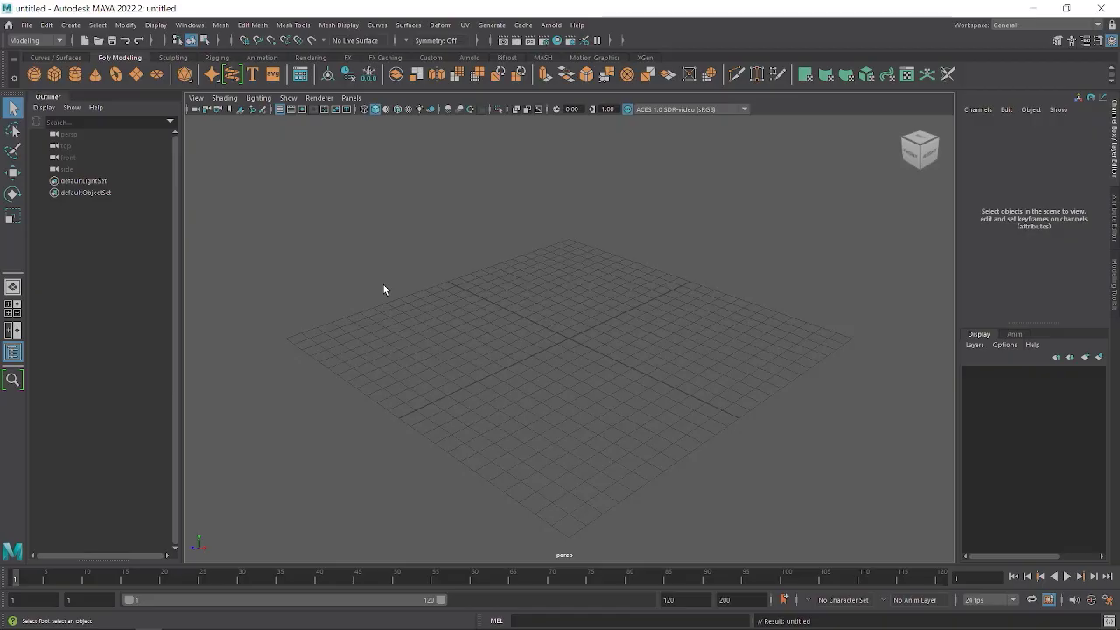
left_click(26, 26)
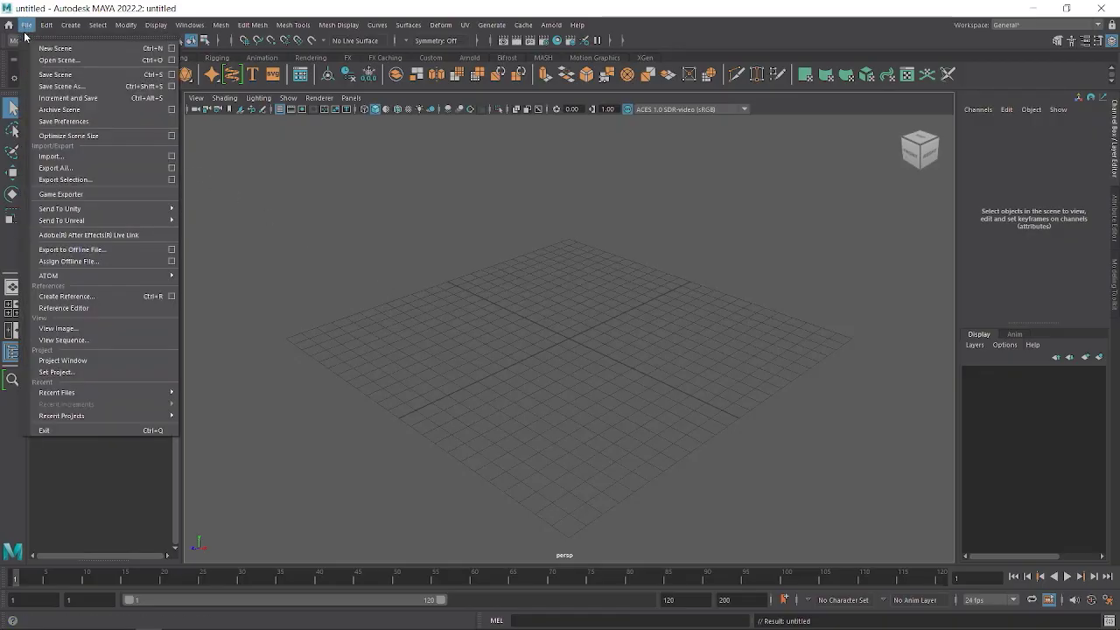
Step: In Save As, target the project's scenes folder and enter the file name 'Mon design_01'
left_click(59, 75)
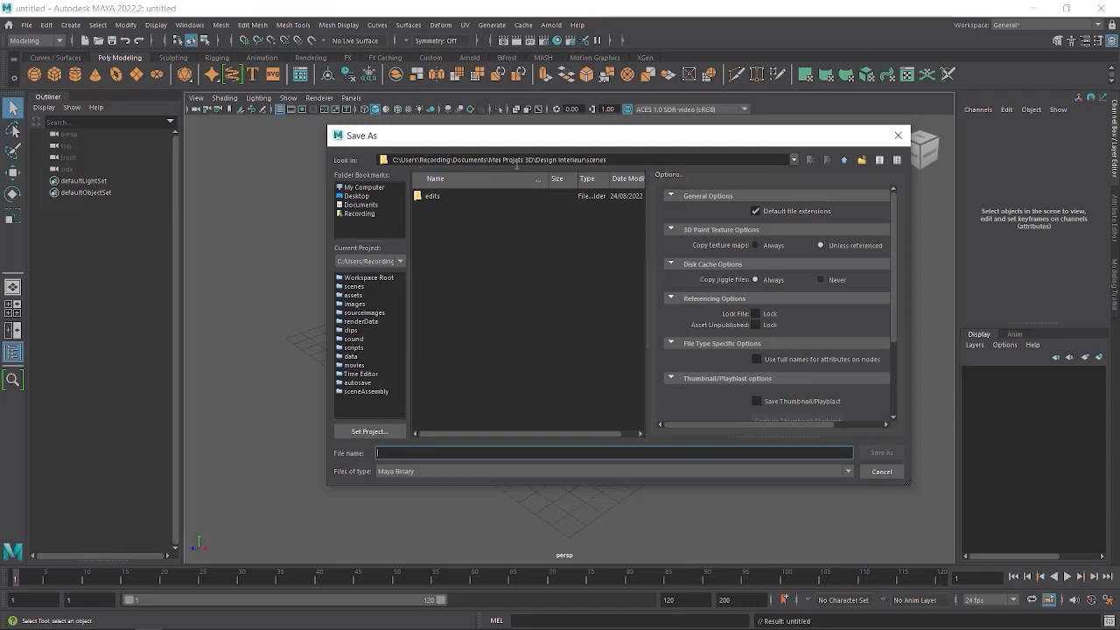
left_click_drag(489, 161, 582, 161)
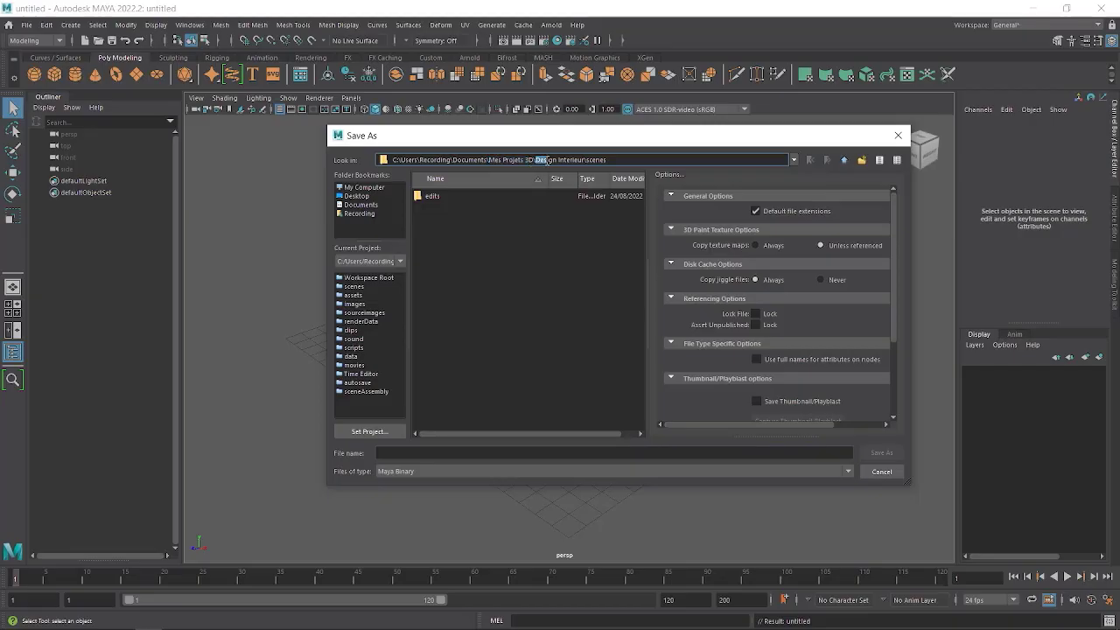
double_click(601, 160)
left_click(400, 454)
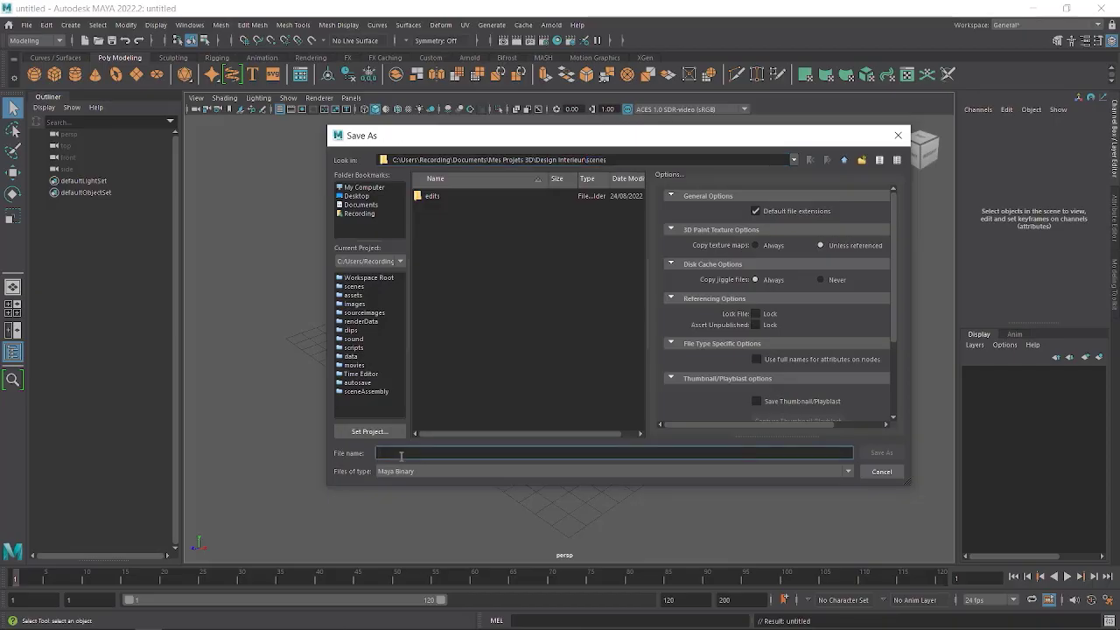
type("Mon ")
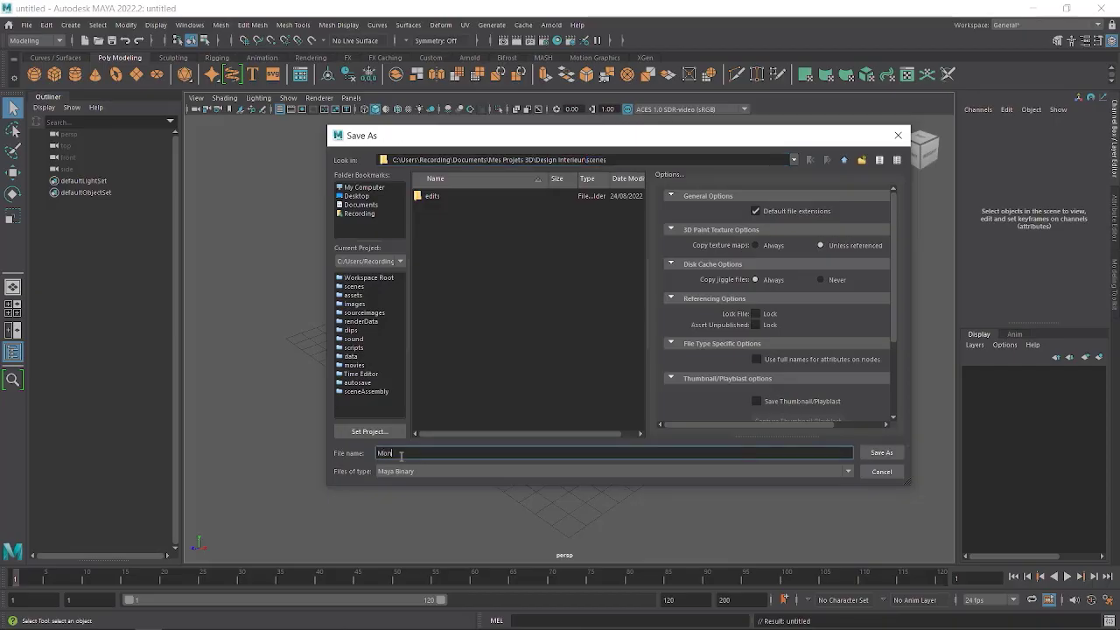
type("design")
key("BackSpace")
key("BackSpace")
key("BackSpace")
type("ign")
type("_")
type("01")
Step: Save the scene as Mon design_01.mb in the Design Interieur scenes folder
left_click(878, 453)
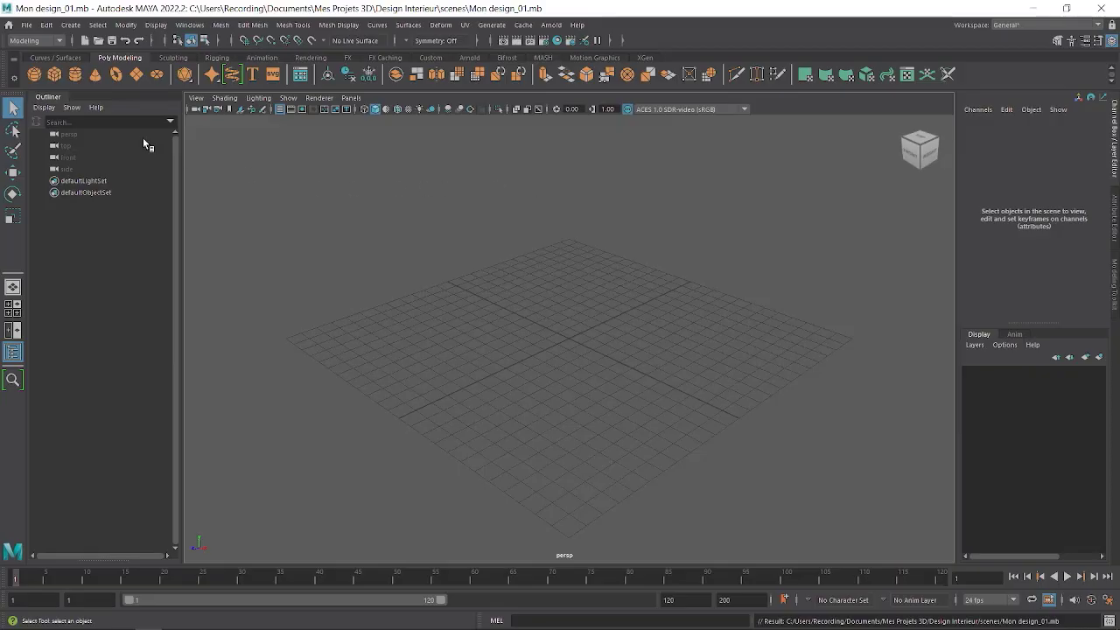
left_click(28, 25)
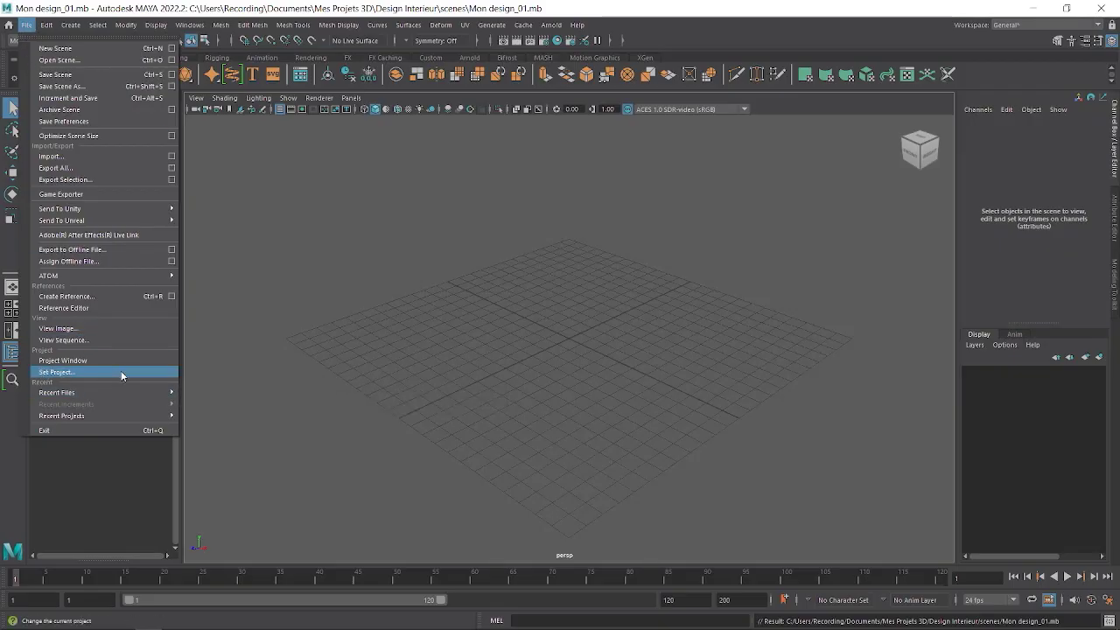
Step: Use Set Project to pick Mes Projets 3D/Design Interieur as the current project
left_click(62, 375)
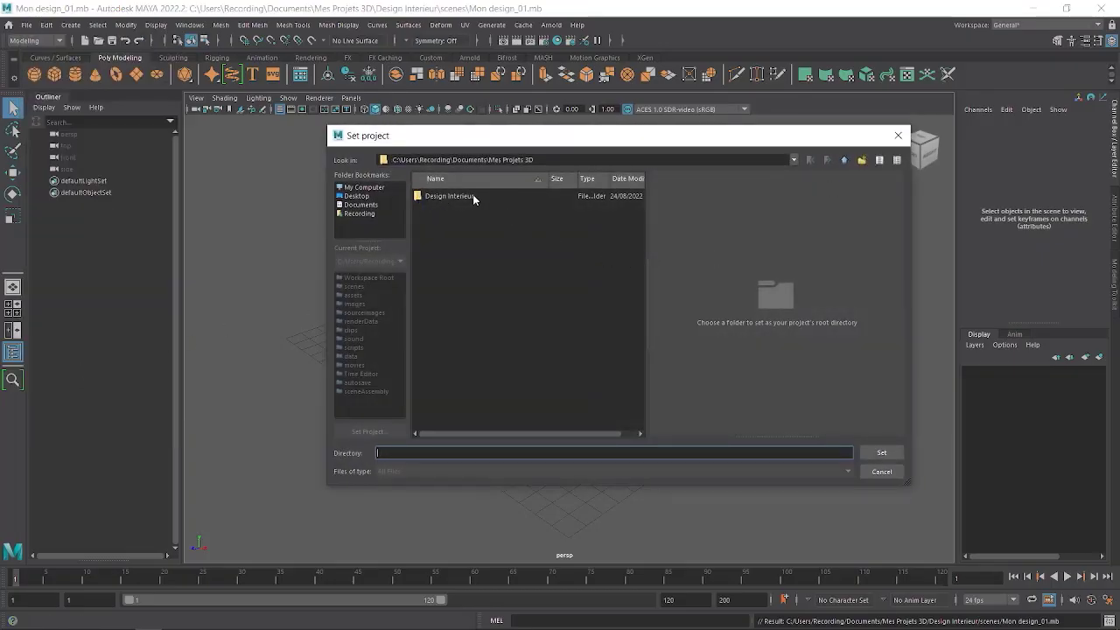
left_click(431, 201)
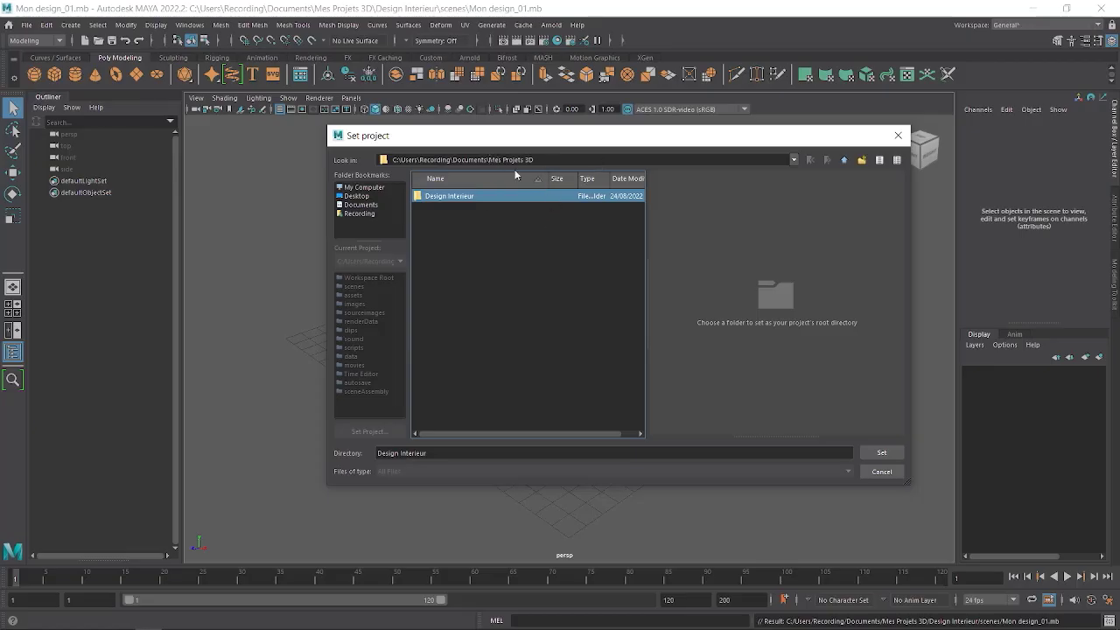
left_click(511, 161)
left_click(793, 161)
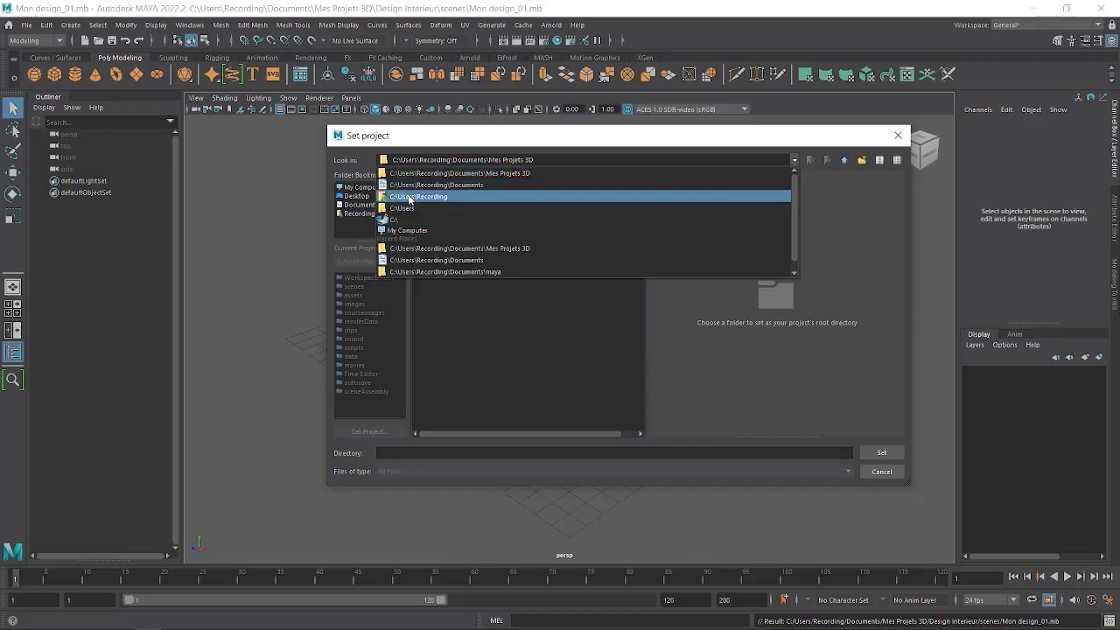
left_click(523, 173)
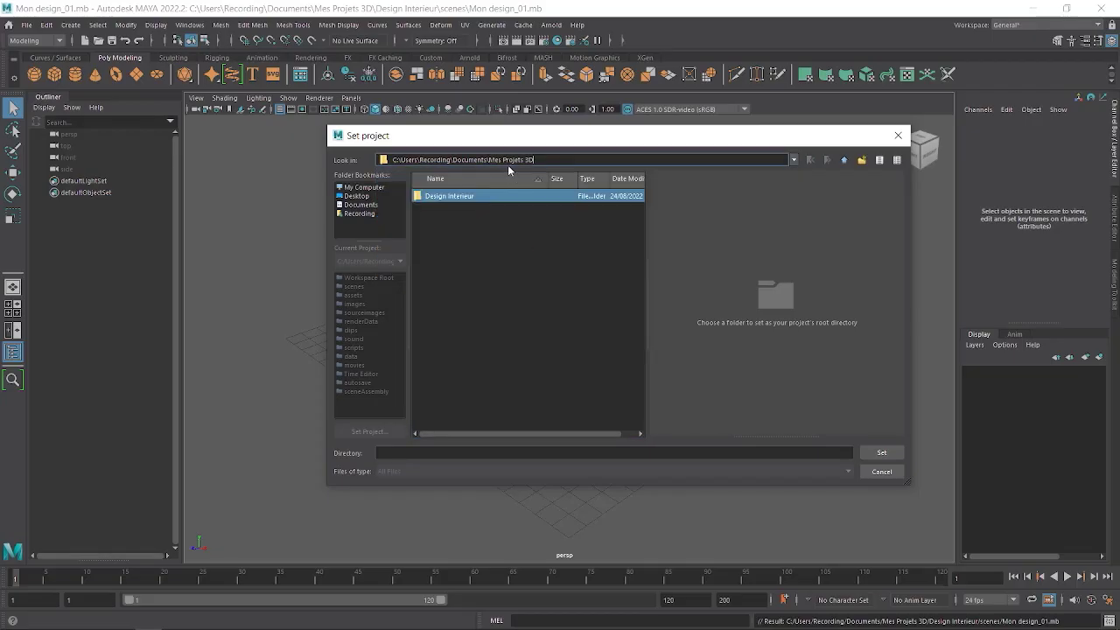
left_click(463, 198)
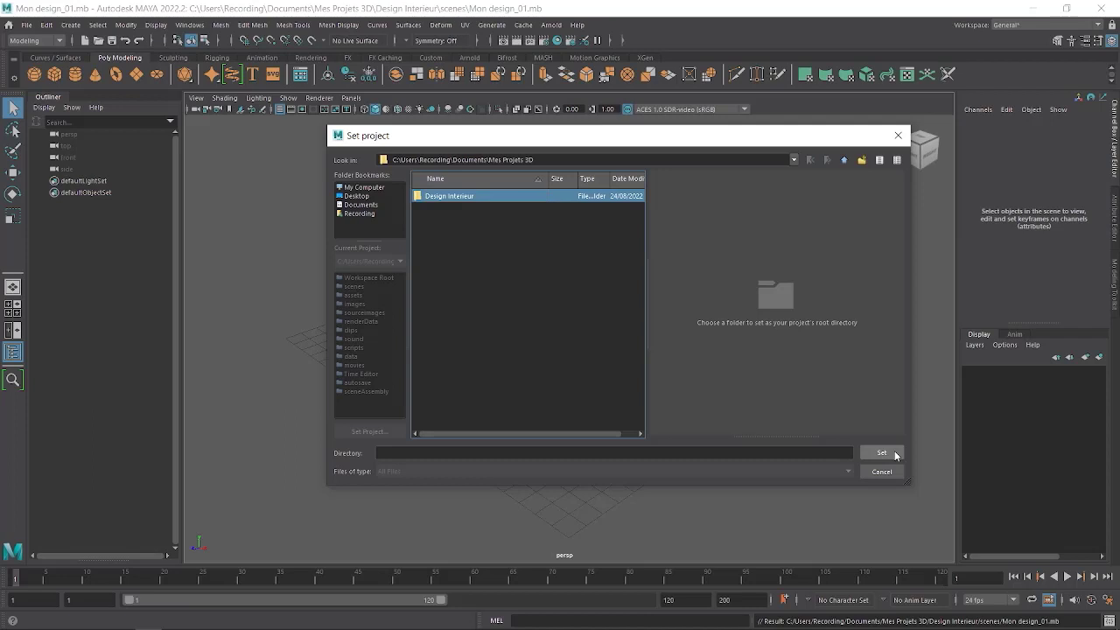
left_click(882, 452)
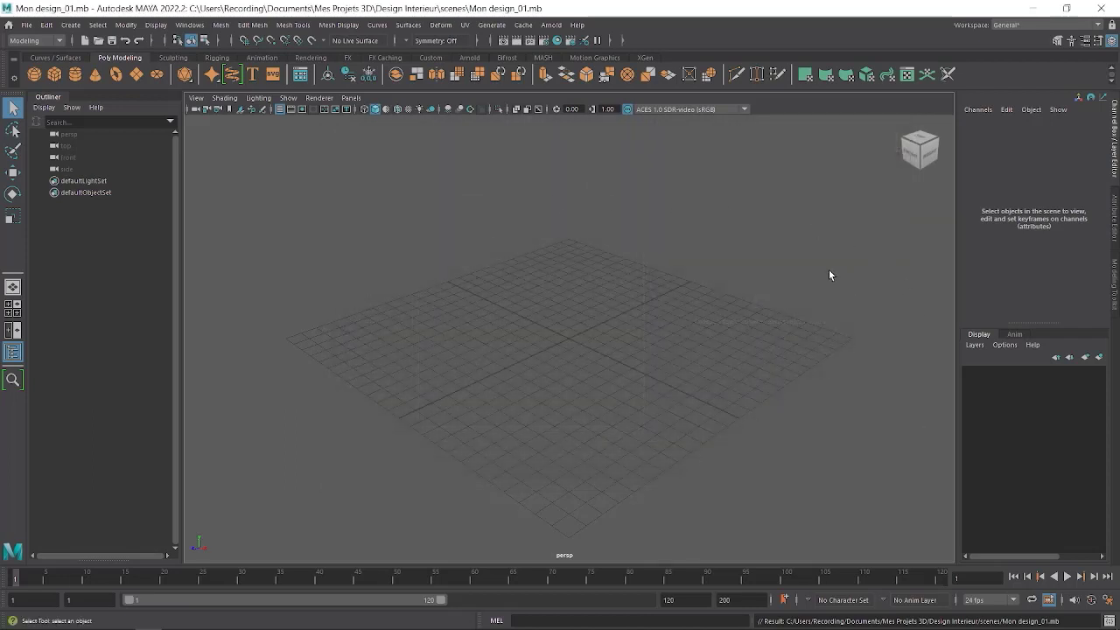